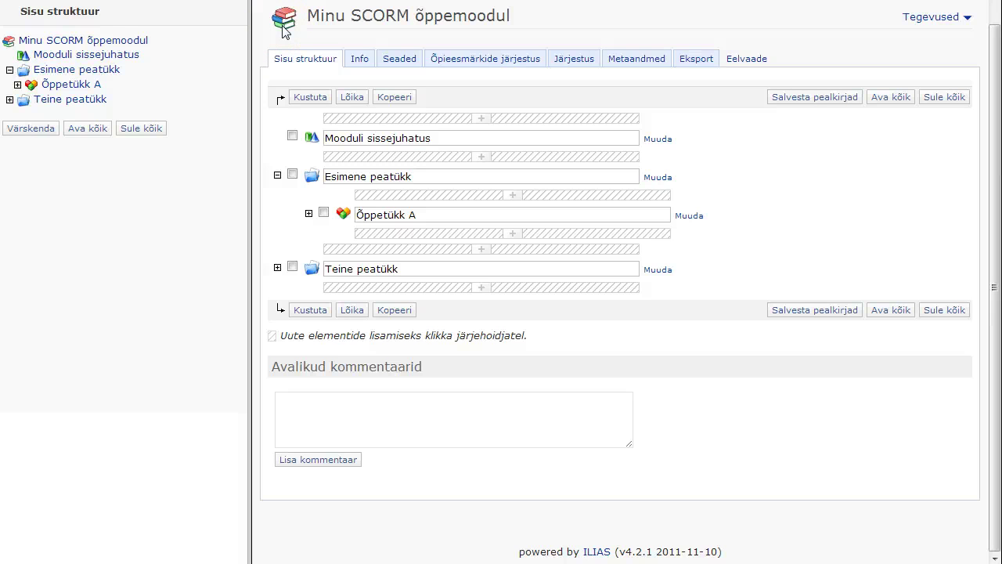
Rename the page "Uus leht" under Õppetükk A to "Planeedi definitsioon" in its metadata and save it
drag(343, 214, 309, 217)
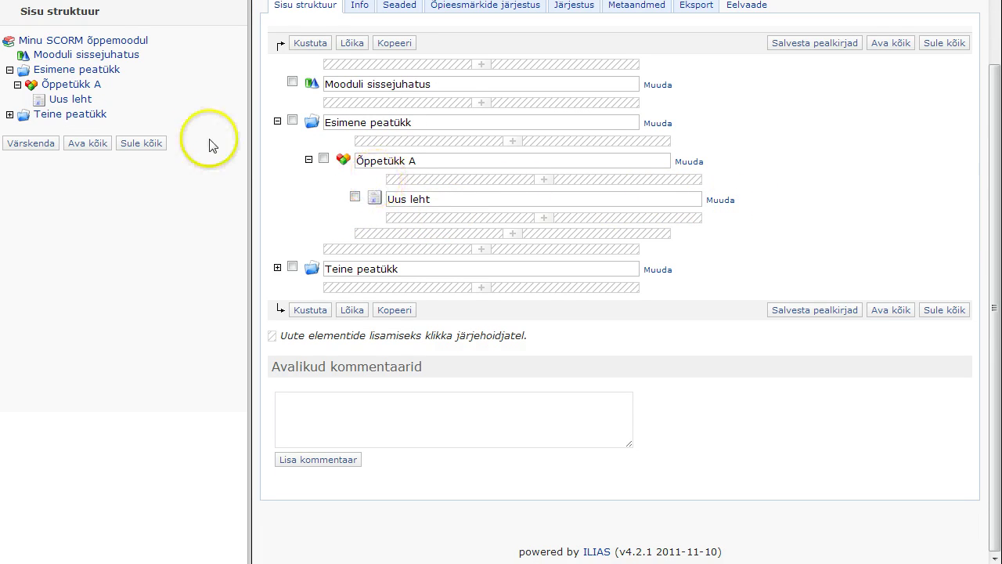
click(70, 101)
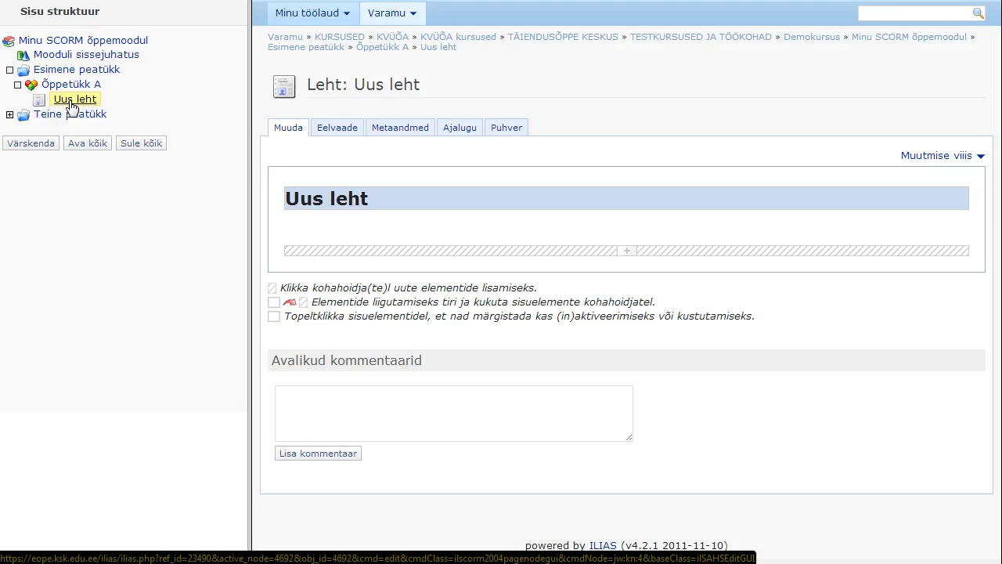
click(396, 131)
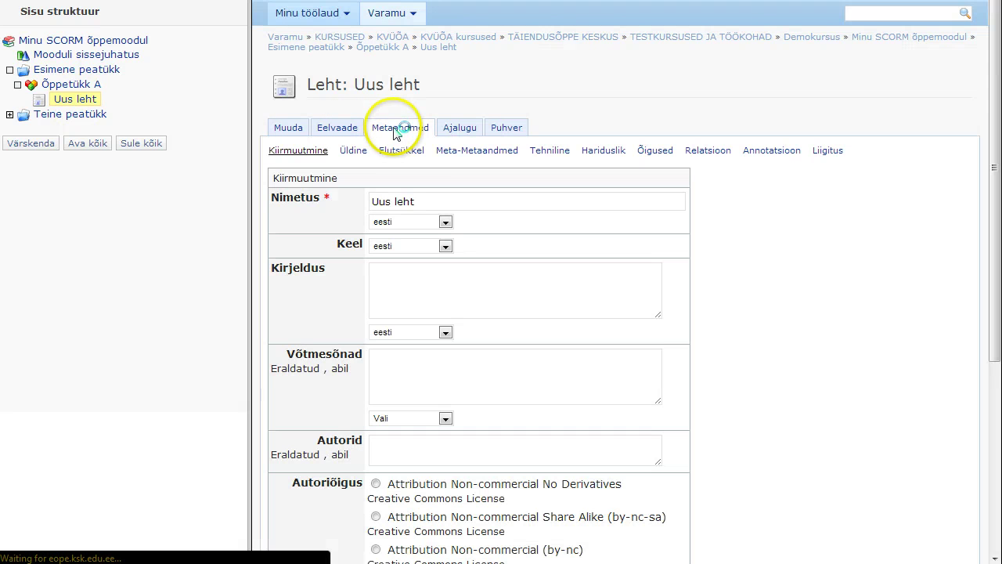
drag(430, 201, 380, 199)
text(Pl)
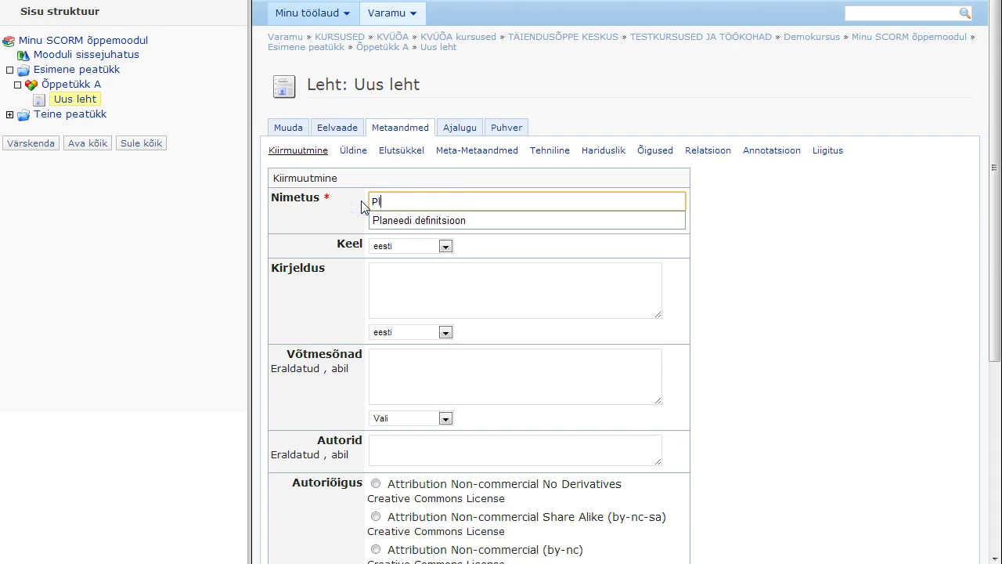
text(a)
key(Down)
key(Return)
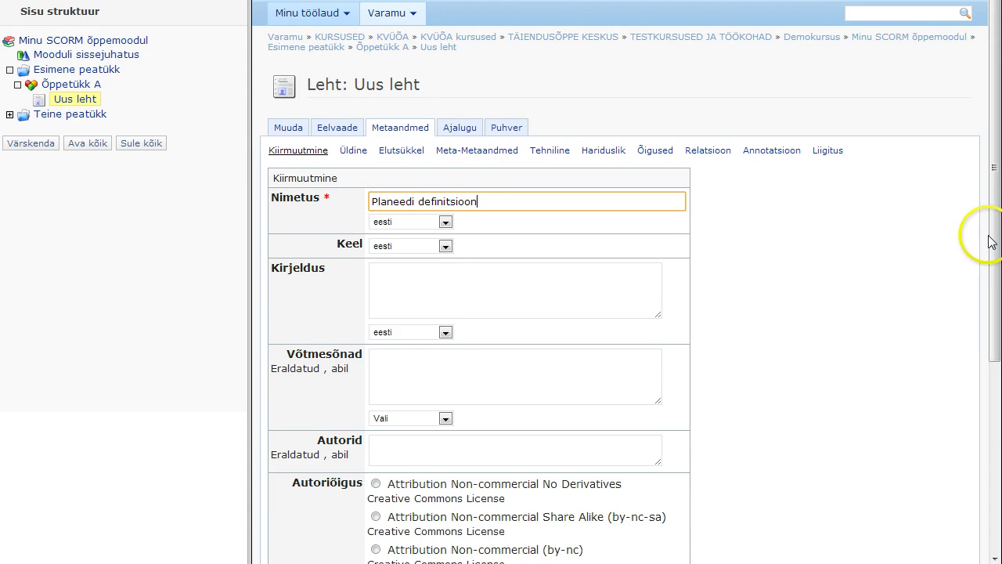
drag(990, 242, 991, 359)
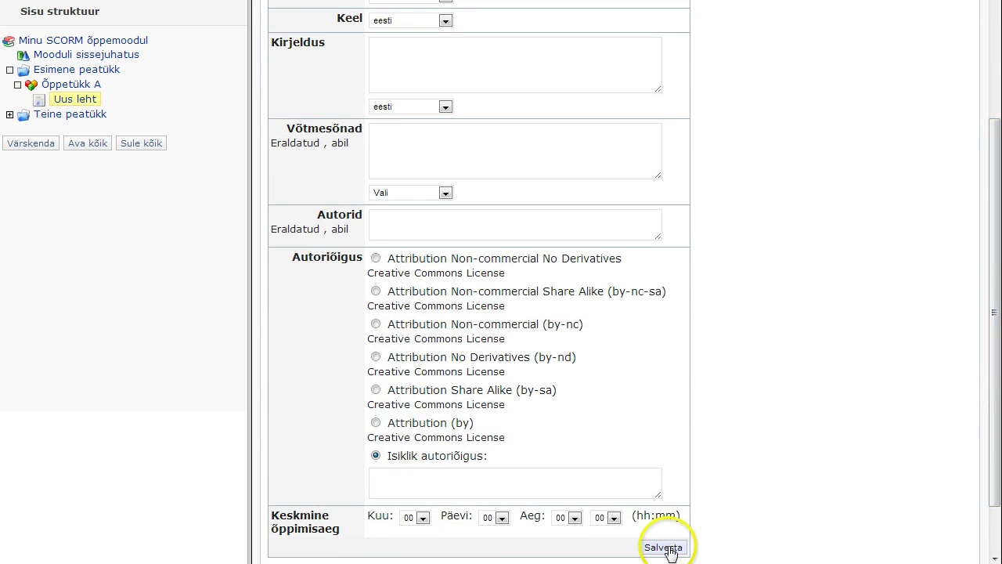
click(668, 550)
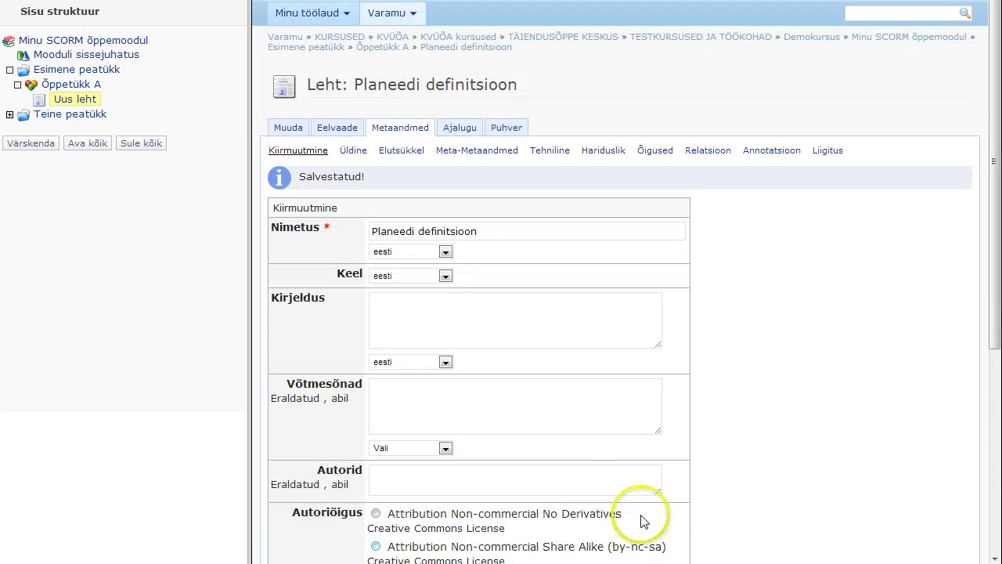
Add a paragraph reading "Järgneb definitsioon Vikipeediast." to the empty Planeedi definitsioon page, then save and return to the page
click(287, 135)
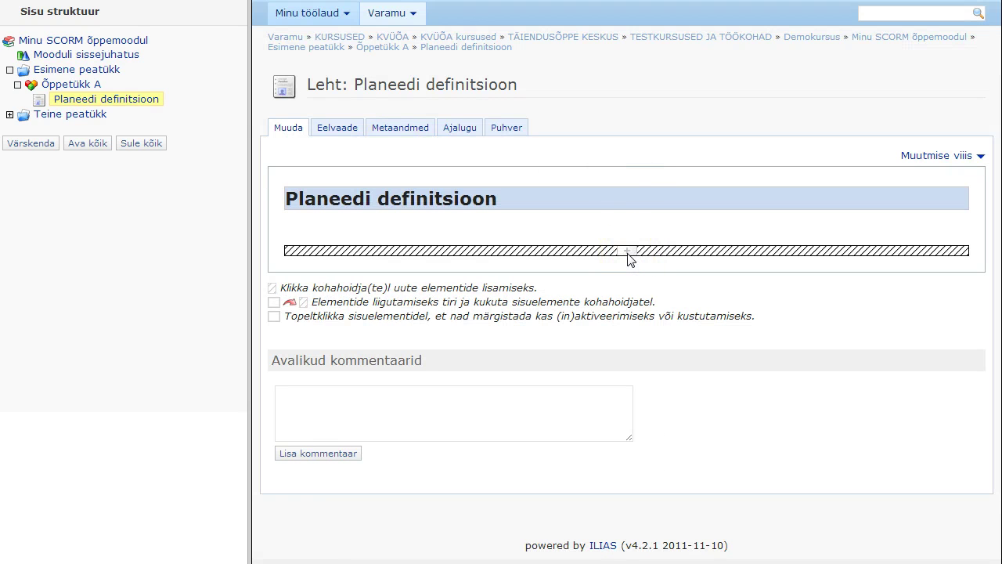
click(630, 252)
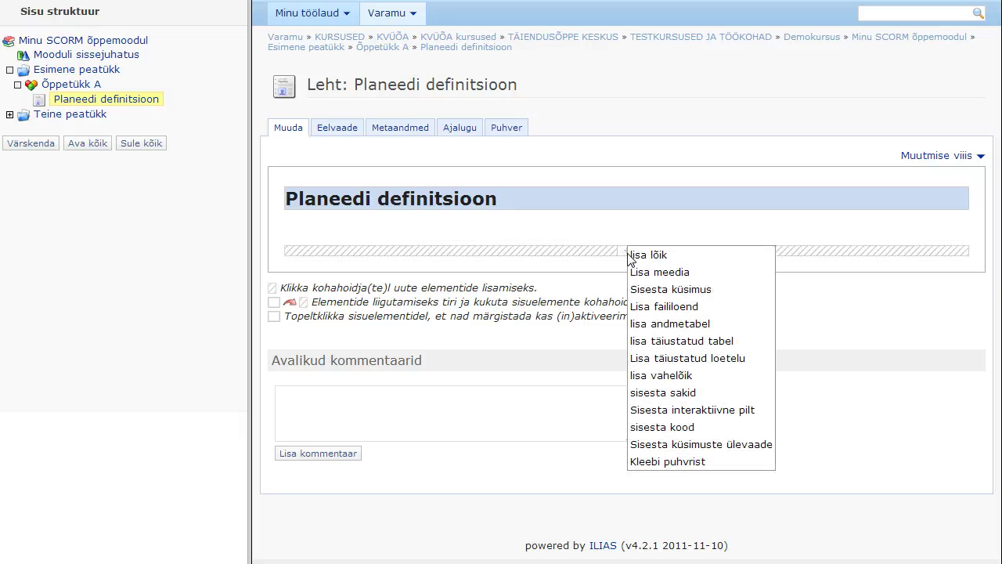
click(720, 259)
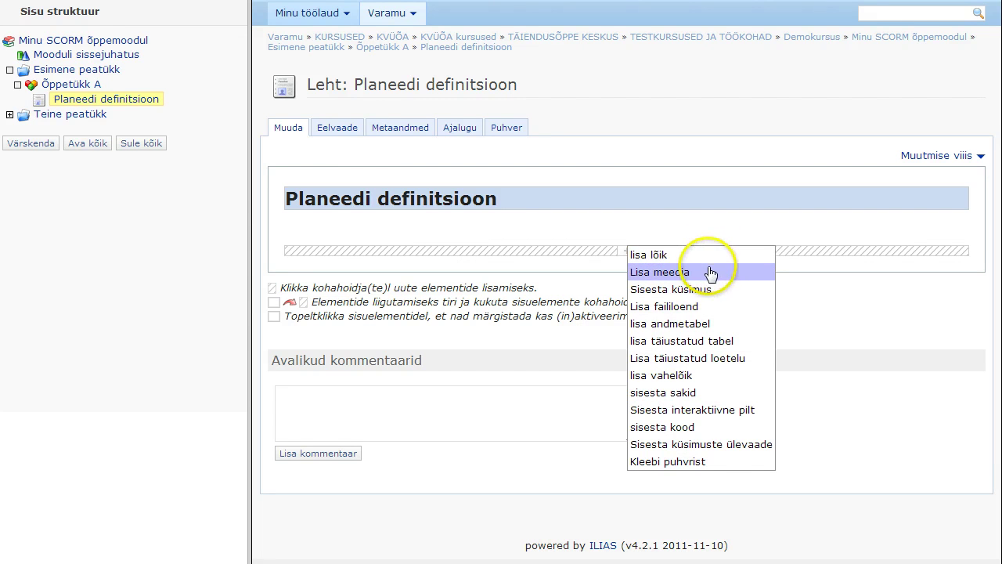
click(712, 274)
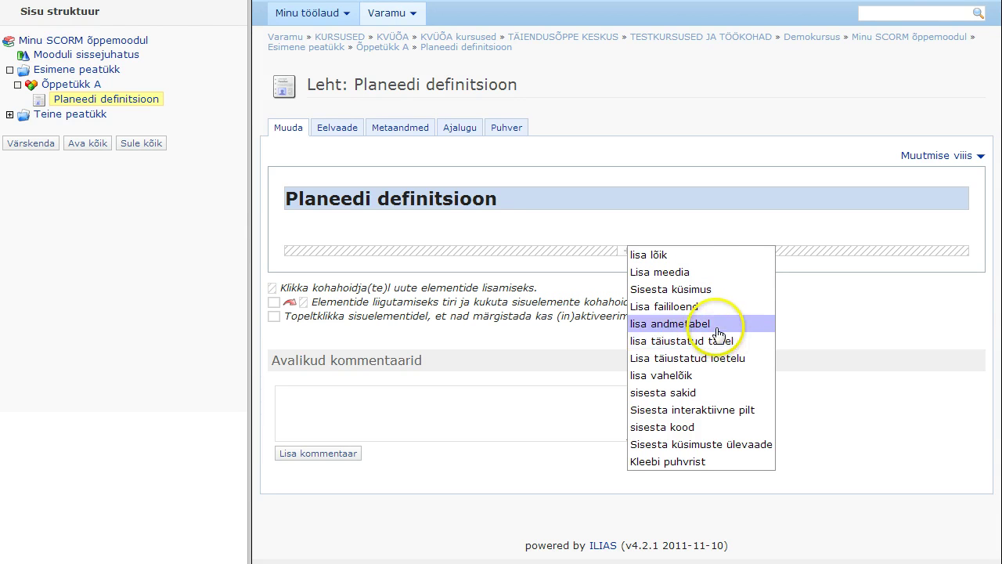
click(714, 290)
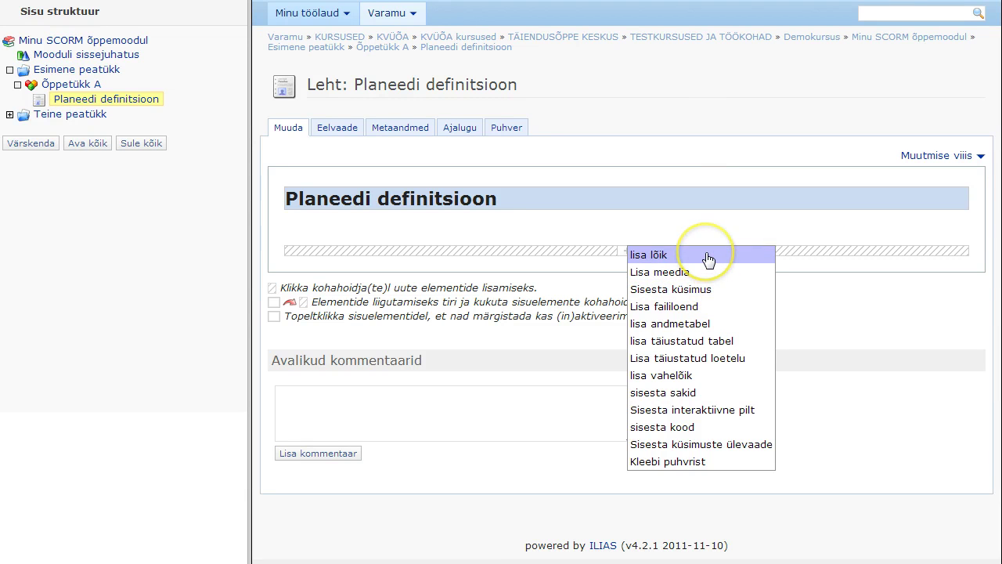
click(707, 256)
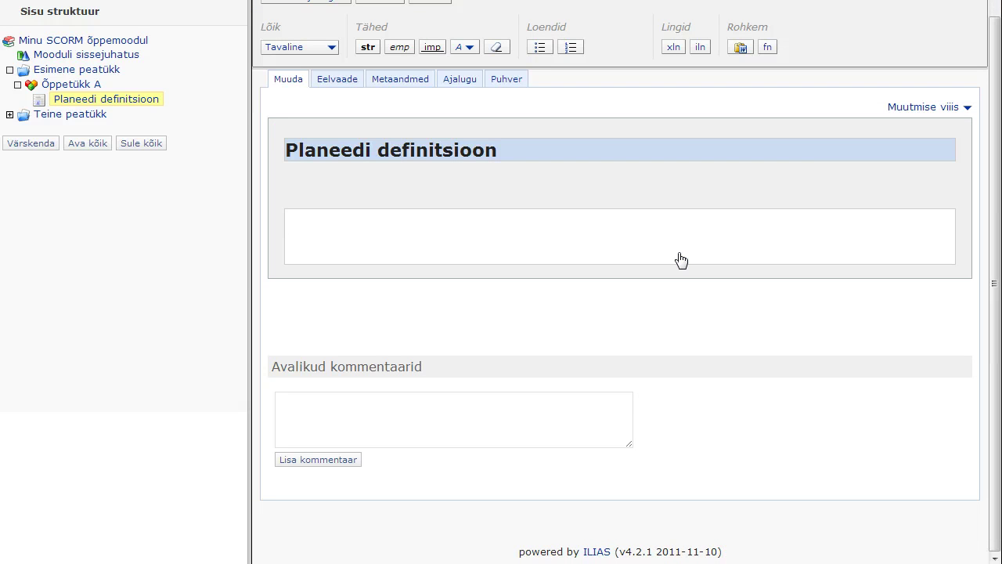
click(261, 113)
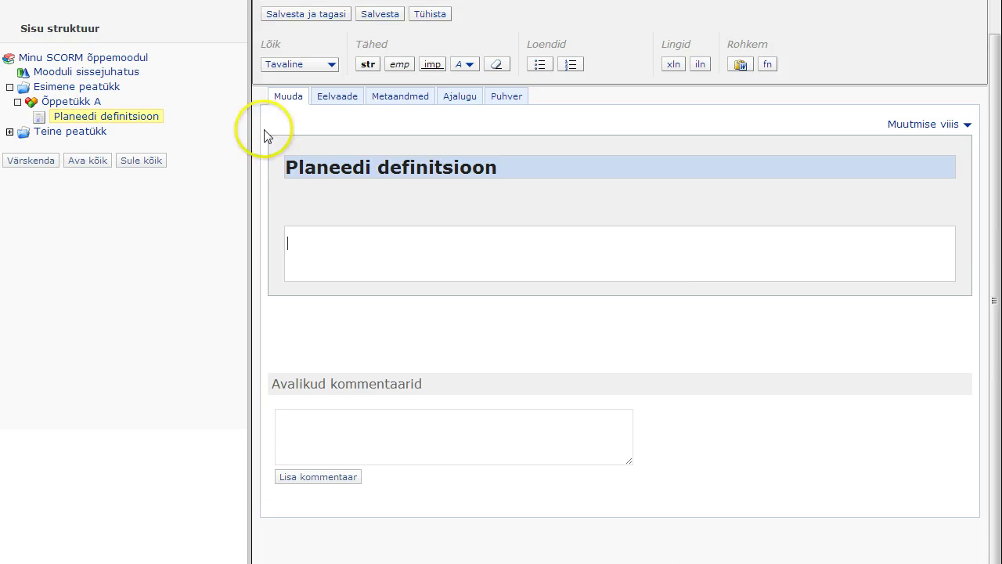
click(304, 225)
text(Järgneb de)
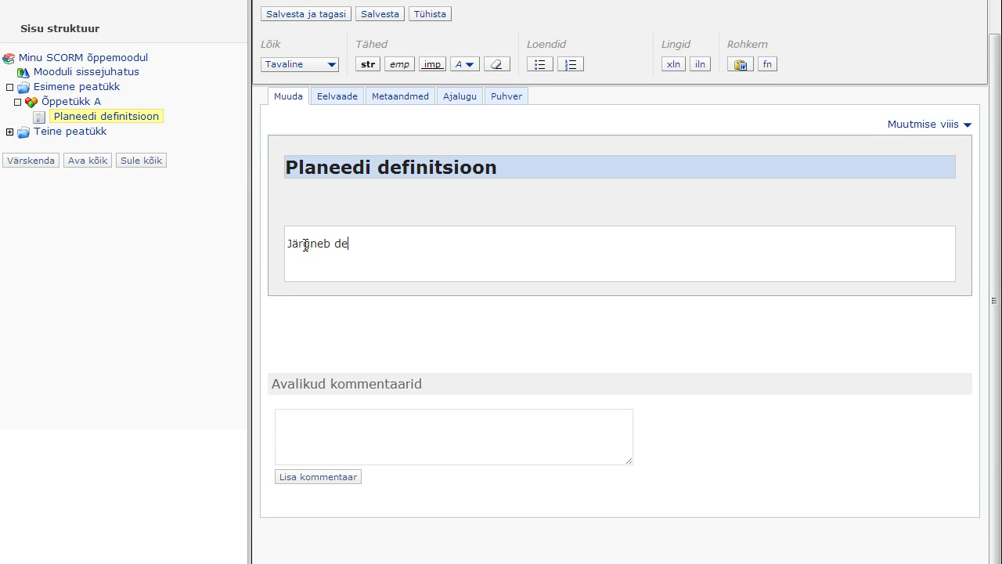
text(finitsioon Vikipeediast.)
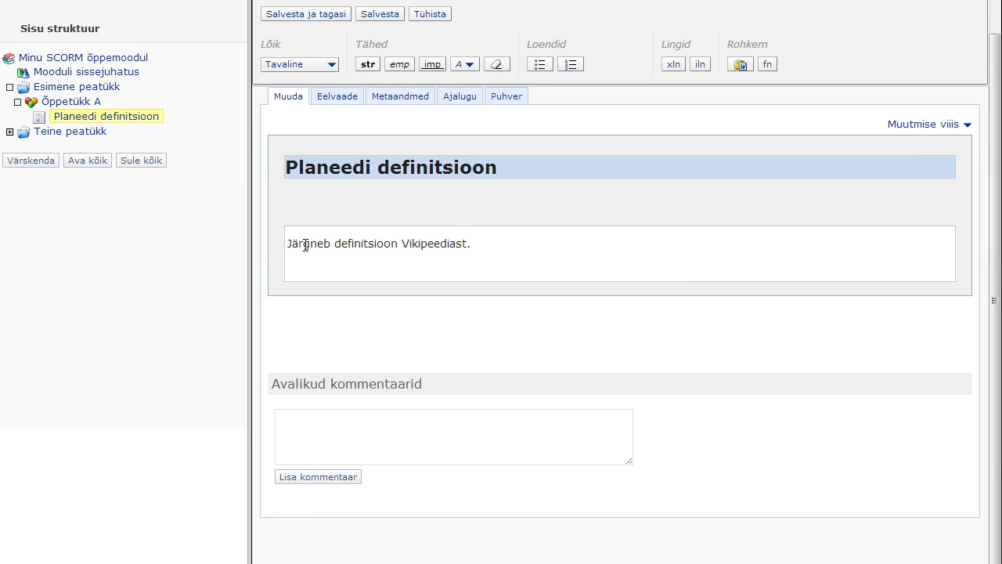
click(305, 14)
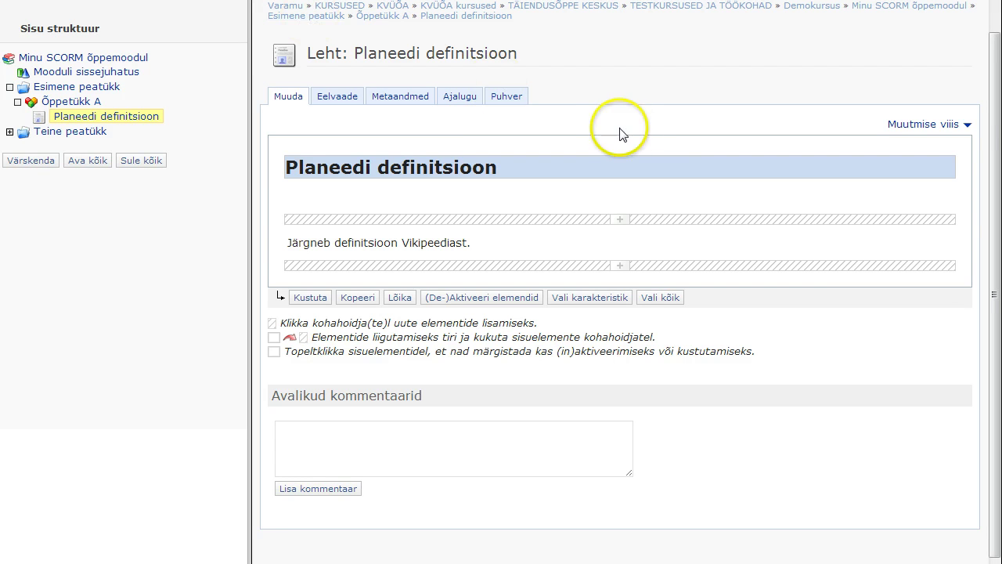
Insert a second paragraph below the first with the planet definition beginning "Rahvusvahelise Astronoomiauniooni definitsiooni järgi 24. augustist 2006"
click(623, 267)
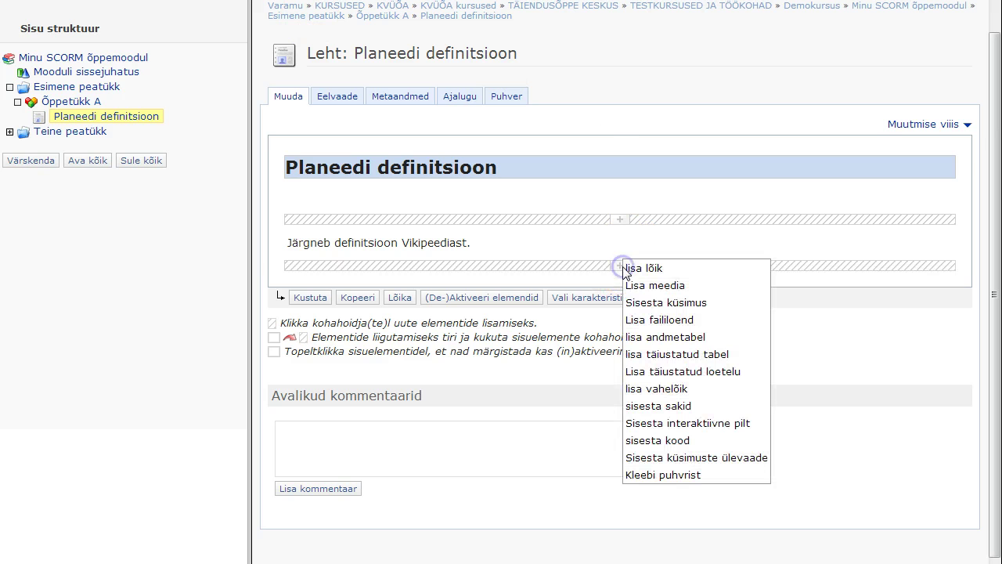
click(666, 270)
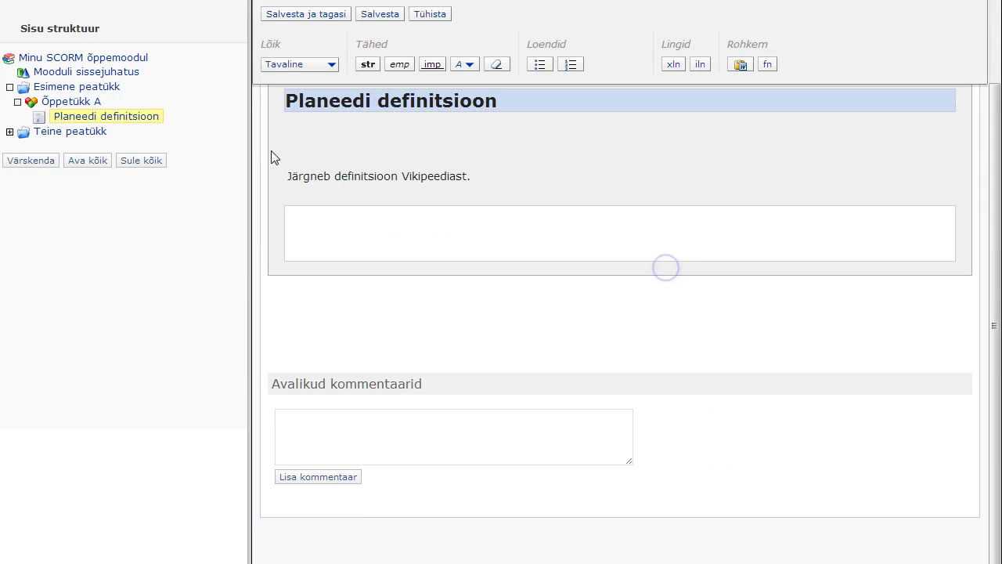
click(329, 228)
text(Rahvusvahelise Astronoomiaunooni definitsiooni järgi 24. augustist 2006 nimetatakse Päikesesüsteemi planeediks taevakeha, mis tiirleb ümber Päikese,on piisava massiga, et ületada jäiga keha jõud ning hoida hüdrostaatiliselt tasakaalulist (keralähedast) kujuning on oma gravitatsiooniga tõmmanud oma pinnale väiksemad kehad oma orbiidi ümbruses (on "puhastanud oma ümbruse").)
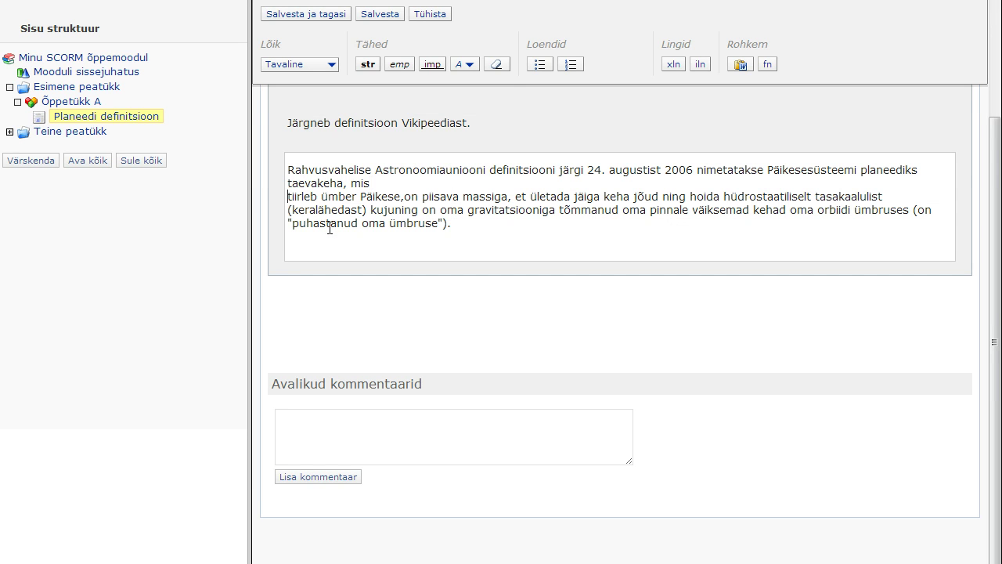
Split the definition with a blank line before "tiirleb ümber Päikese" and new lines at "on piisava massiga" and "ning on oma gravitatsiooniga"
key(Return)
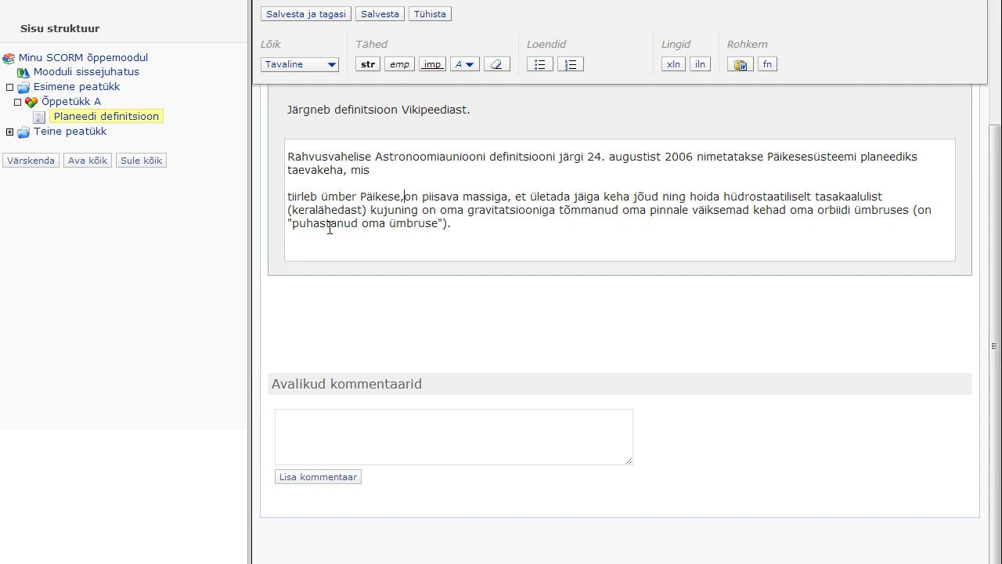
key(shift+Return)
key(ctrl+Right)
key(ctrl+Right)
key(ctrl+Right)
key(shift+Return)
key(ctrl+End)
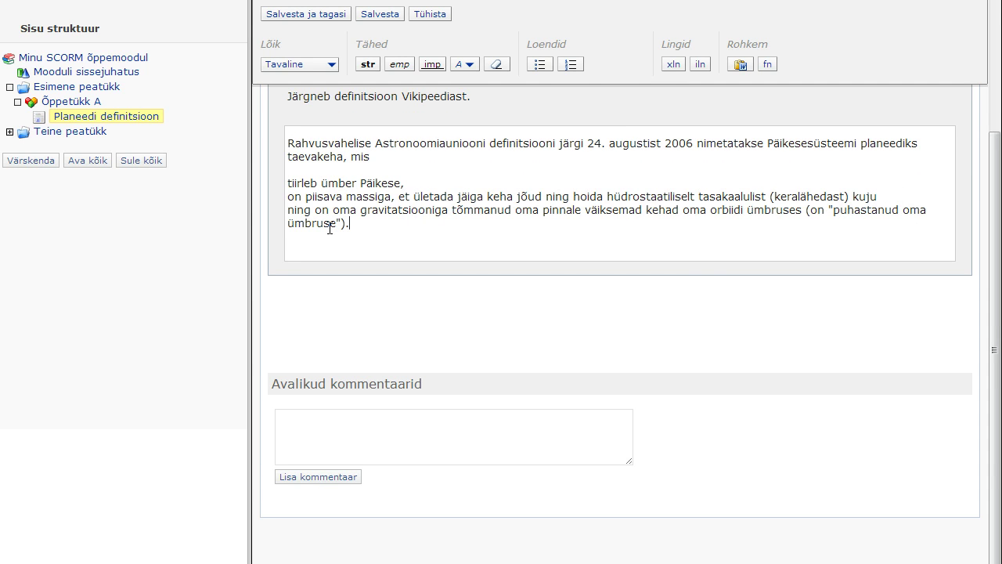
Format the word "planeediks" in the definition's first sentence as strong text
key(ctrl+Right)
key(ctrl+shift+Right)
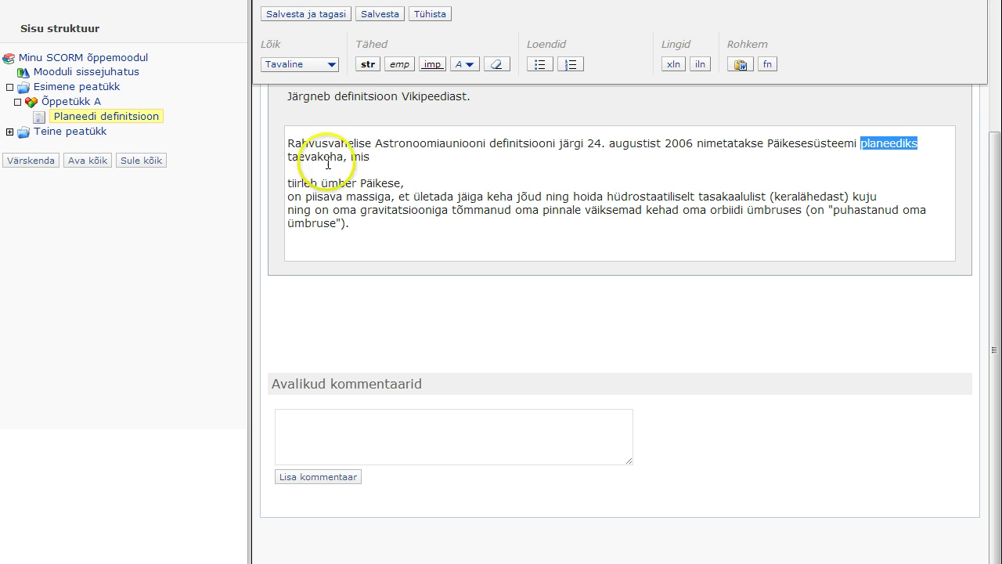
click(367, 64)
Turn the three conditions from "tiirleb ümber Päikese" to the end of the definition into a numbered list
click(326, 173)
key(shift+Down)
key(shift+Down)
key(shift+Down)
key(shift+End)
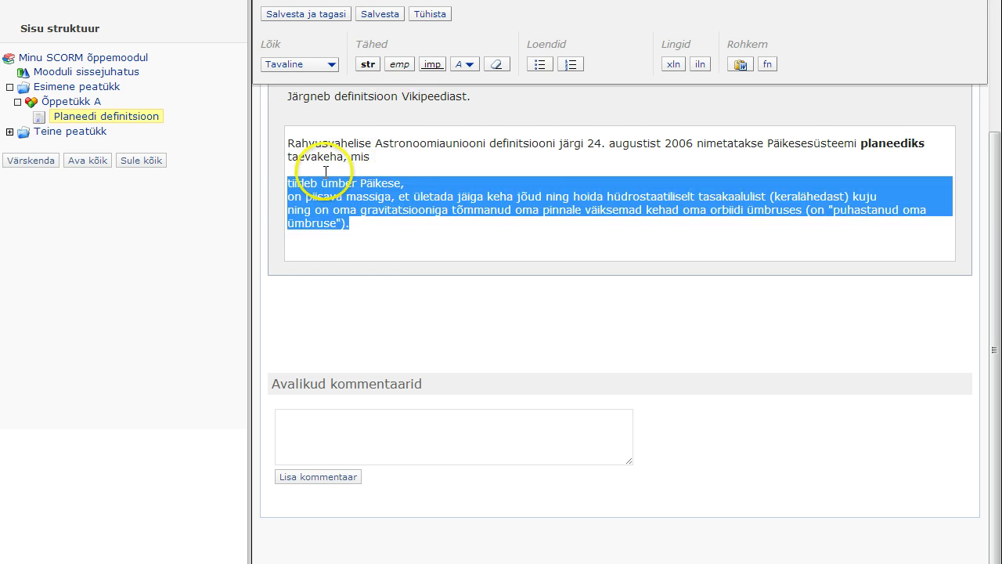
click(570, 64)
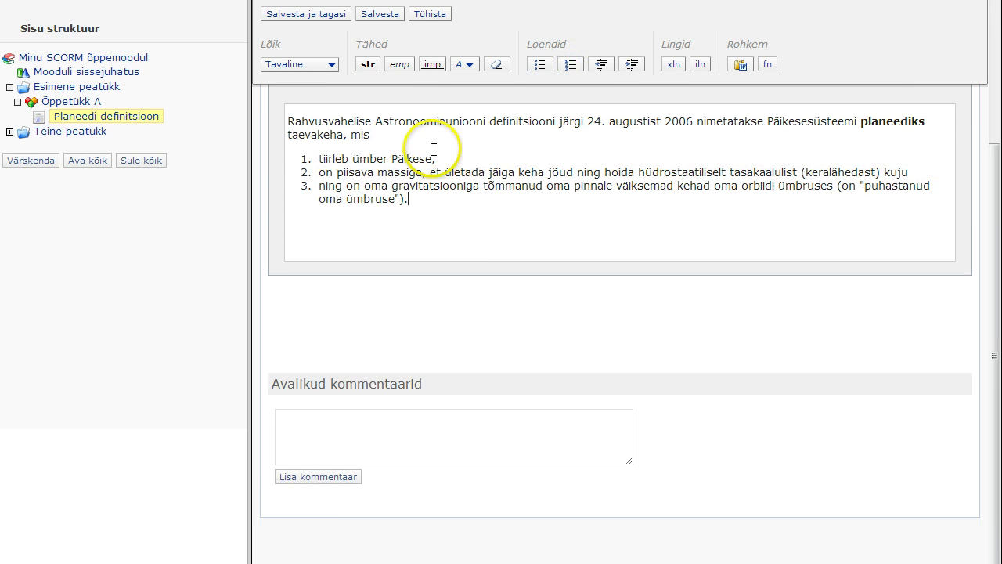
click(690, 310)
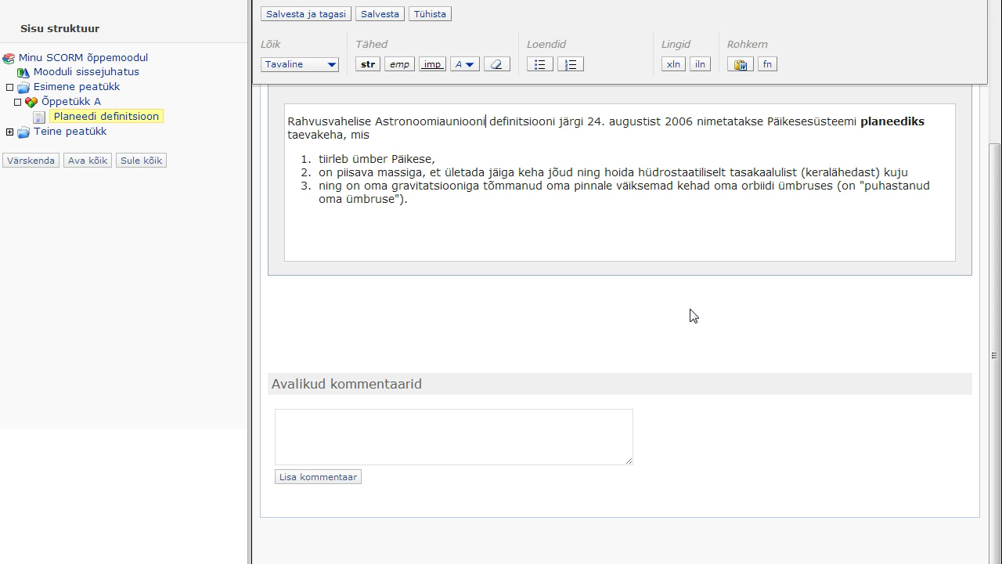
key(ctrl+shift+Left)
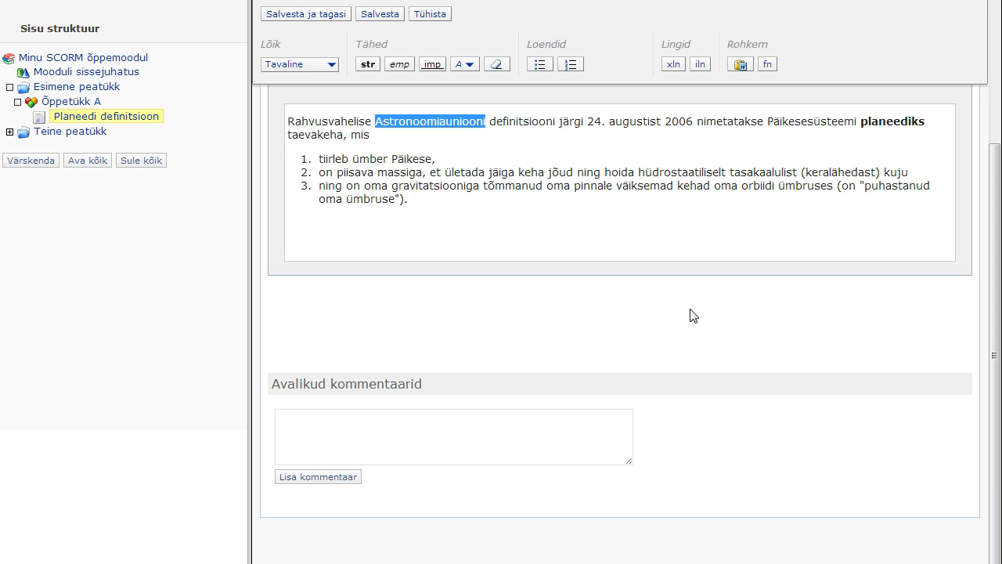
key(ctrl+shift+Left)
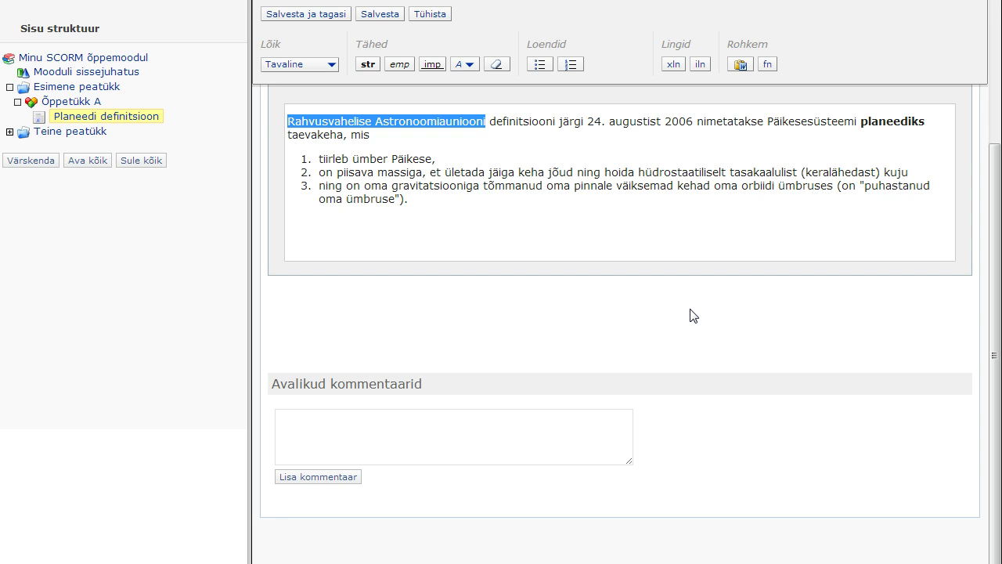
click(673, 66)
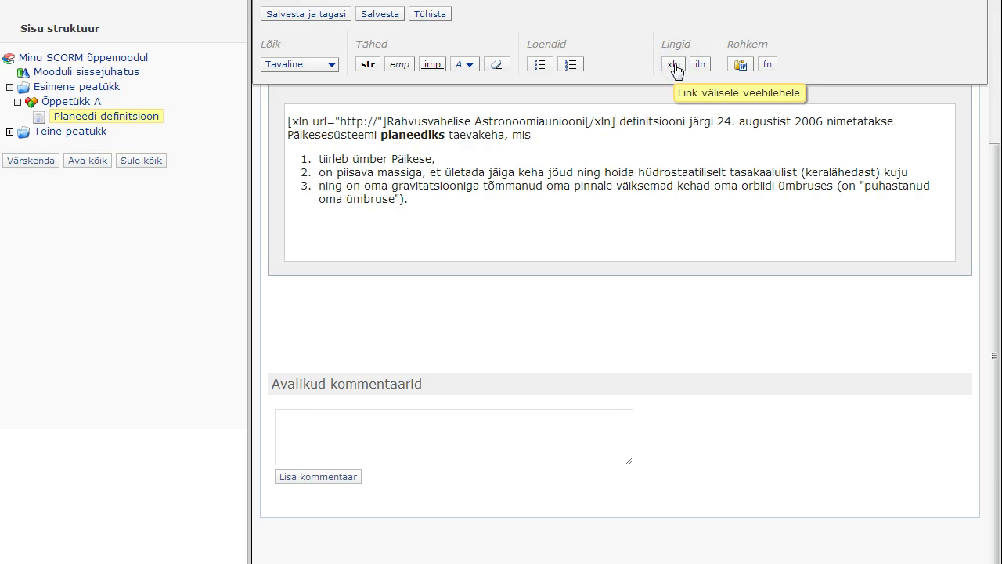
key(shift+Left)
key(shift+Left)
key(shift+Left)
key(shift+Left)
key(shift+Left)
key(shift+Left)
key(shift+Left)
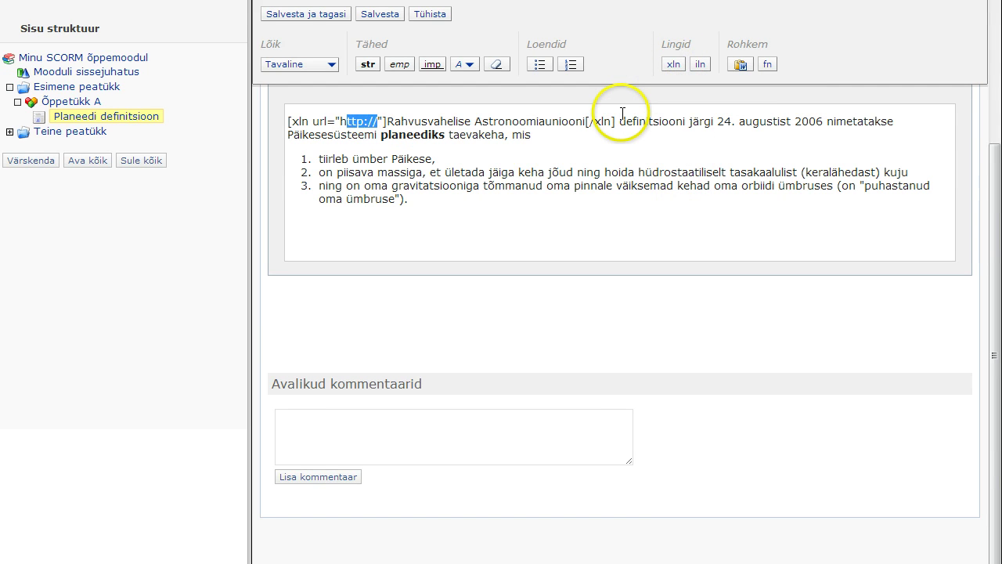
text(http://www.iau.org/)
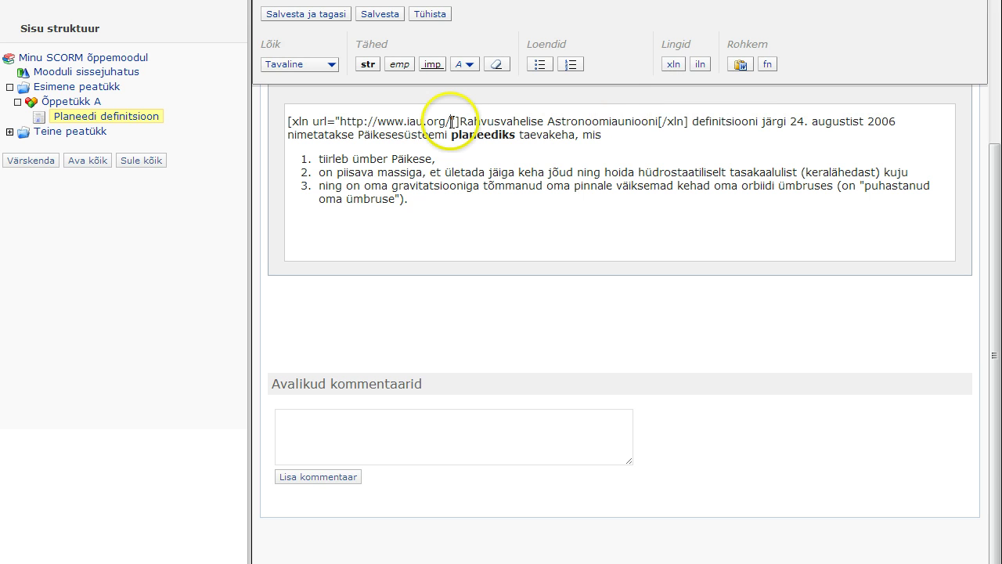
Link the word "Päikesesüsteemi" internally to the glossary term Päikesesüsteem from Minu kursuse sõnastik
double_click(421, 135)
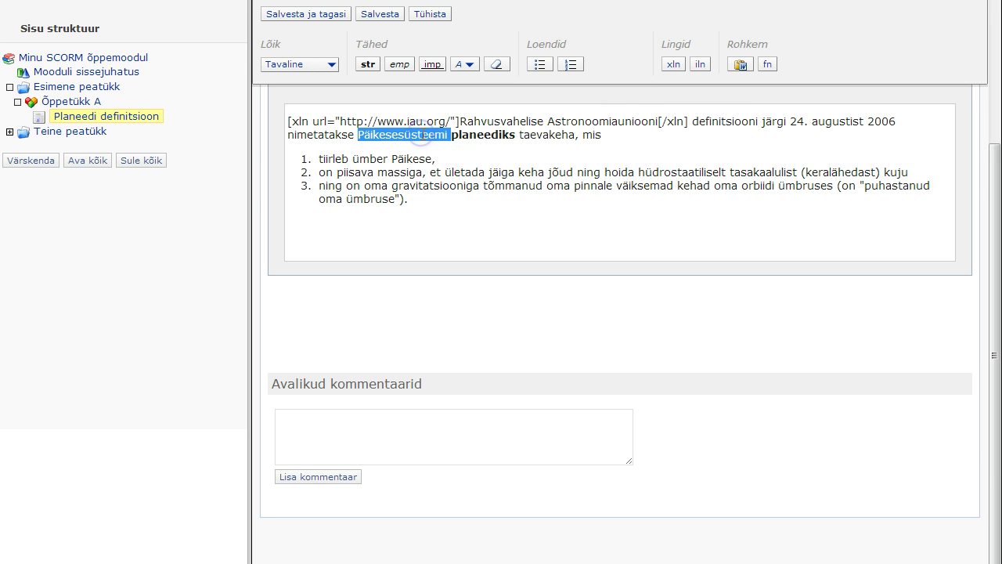
key(shift+Left)
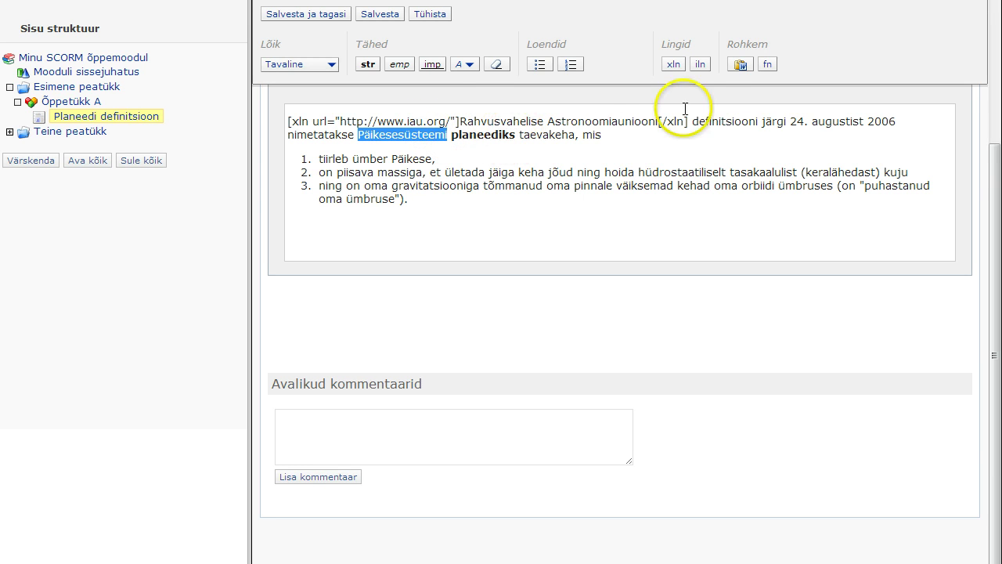
click(700, 64)
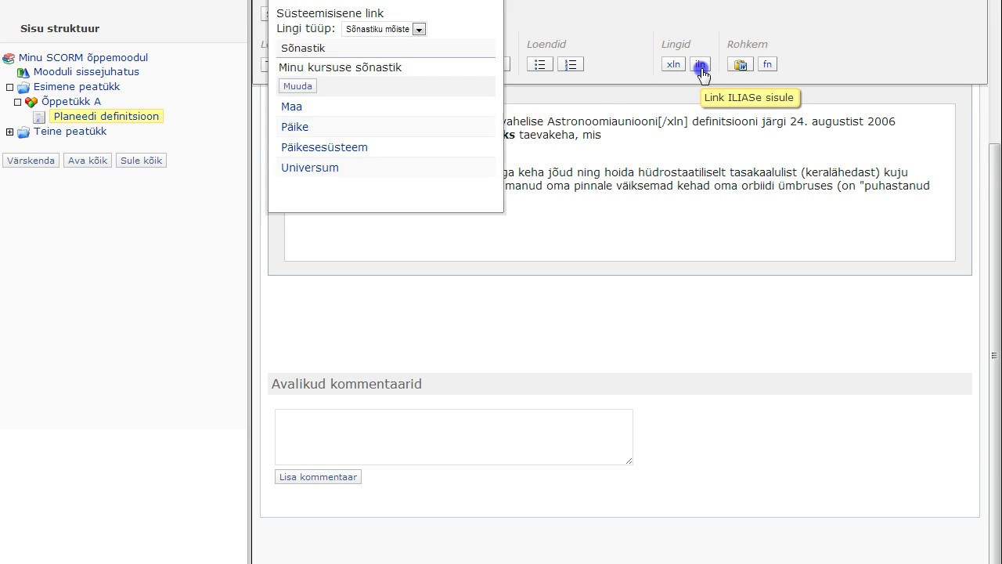
click(342, 148)
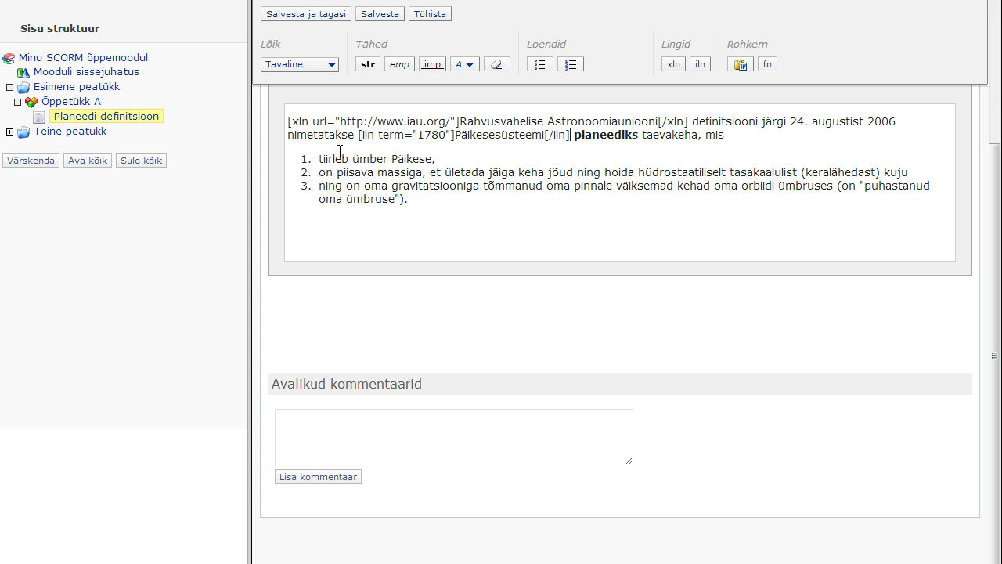
Add a footnote with the text "Vikipeedia" after the end of the third list item of the definition
click(413, 198)
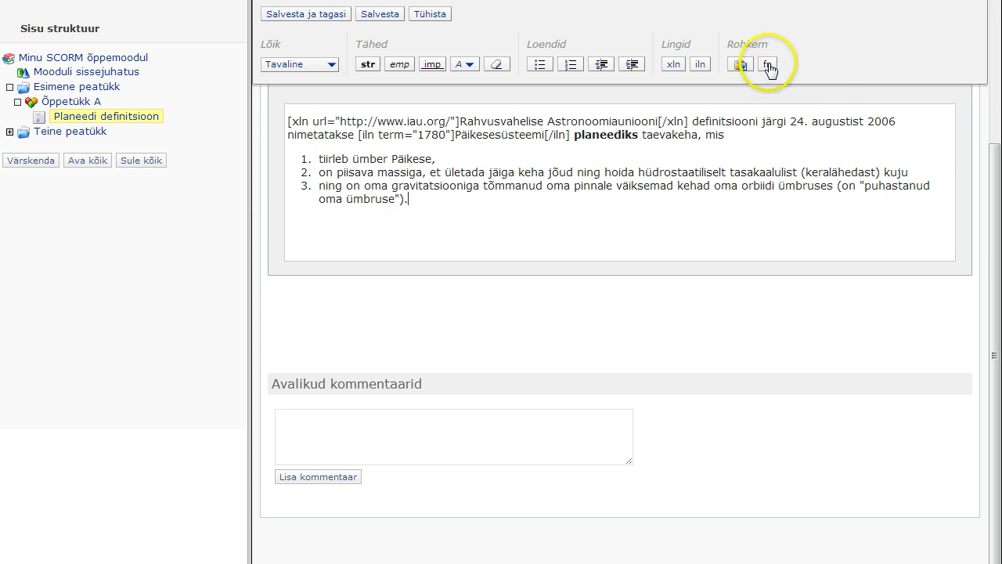
click(768, 65)
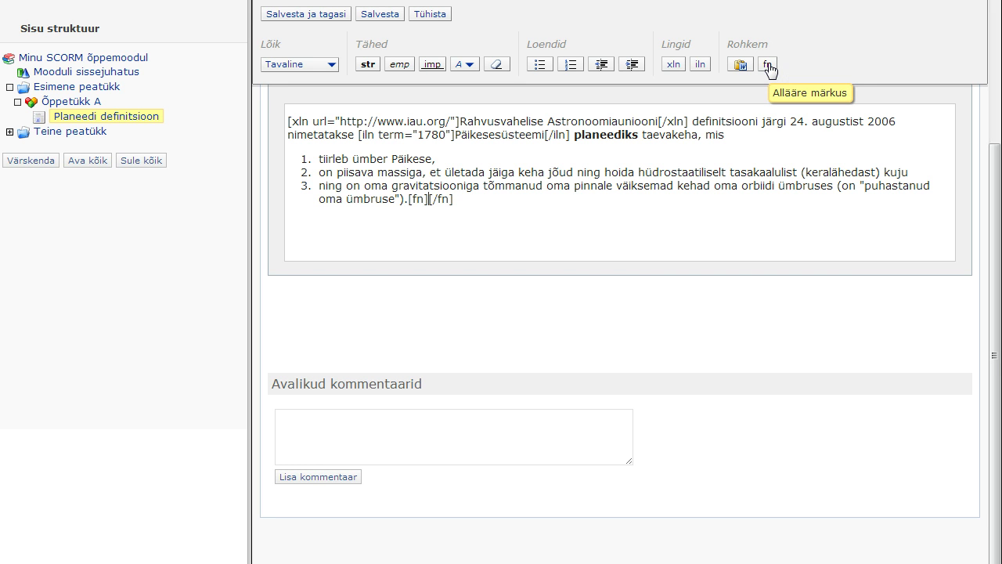
text(Vikipeedia)
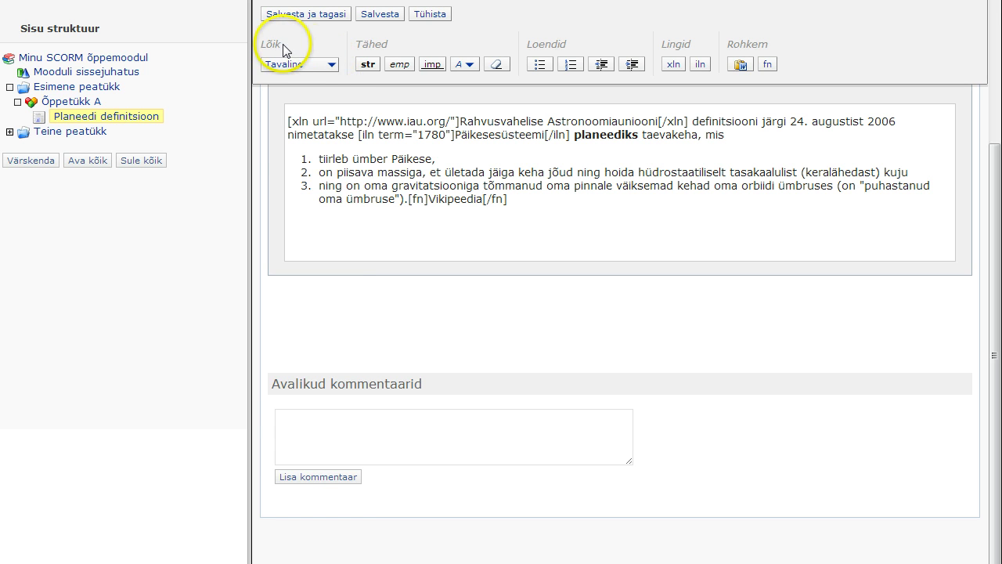
Try the Näide paragraph style on the definition, and return it to the Tavaline style
click(332, 67)
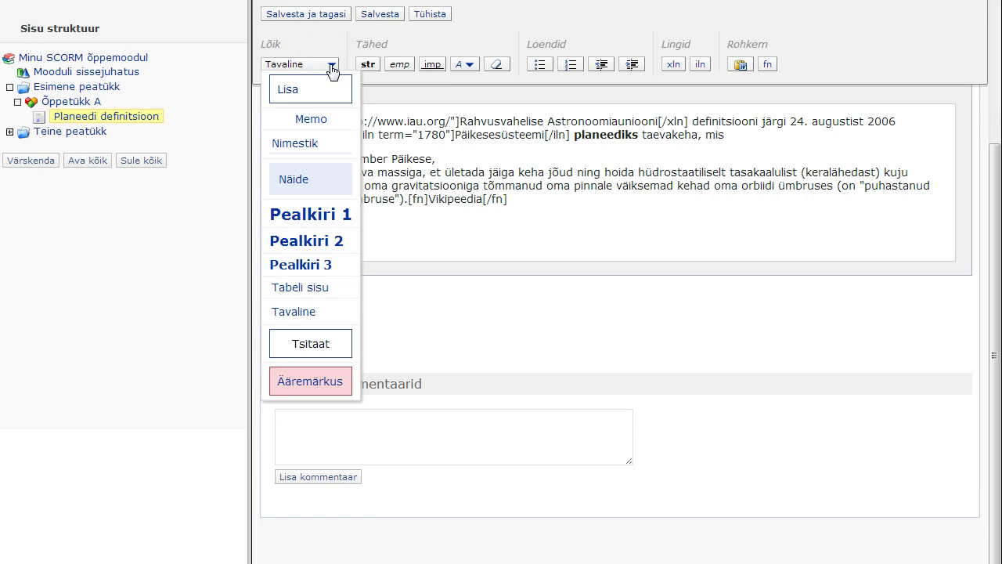
click(333, 184)
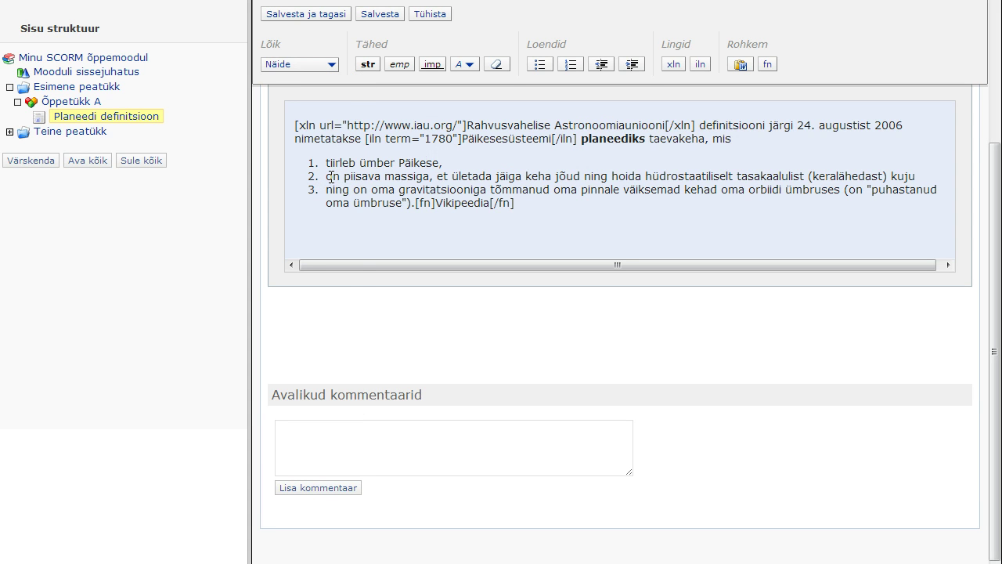
click(332, 65)
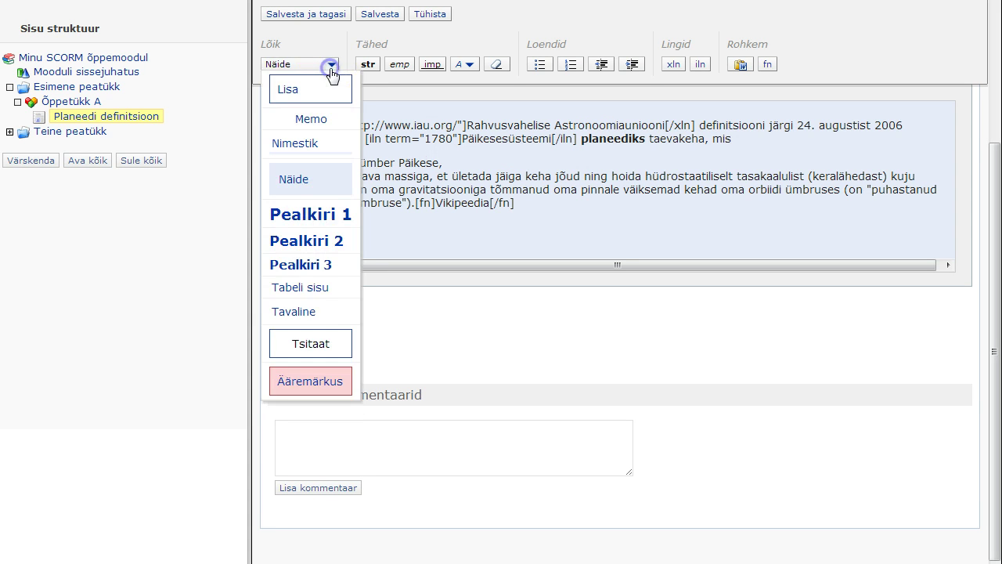
click(307, 310)
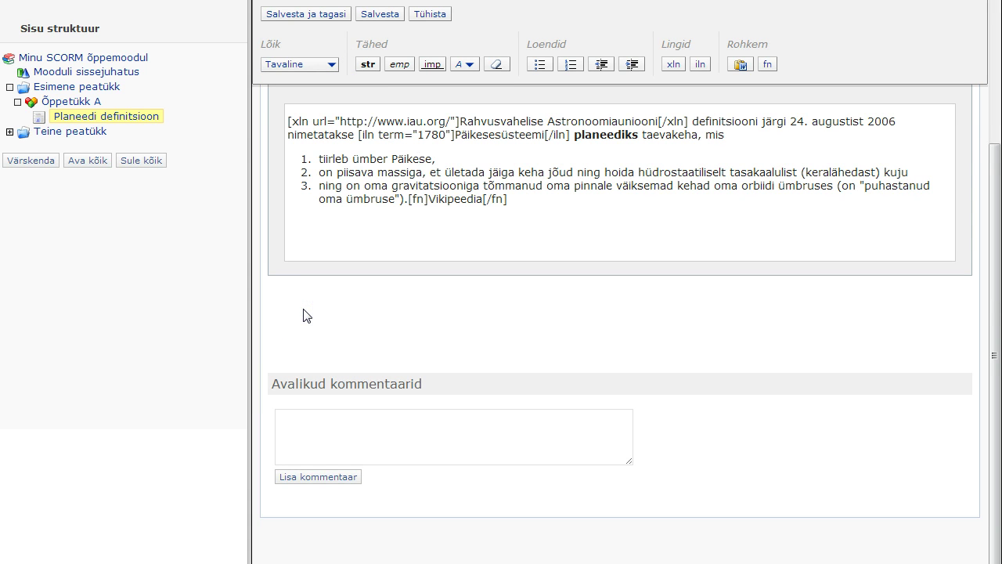
Save the edited definition paragraph and return to the page overview
click(274, 131)
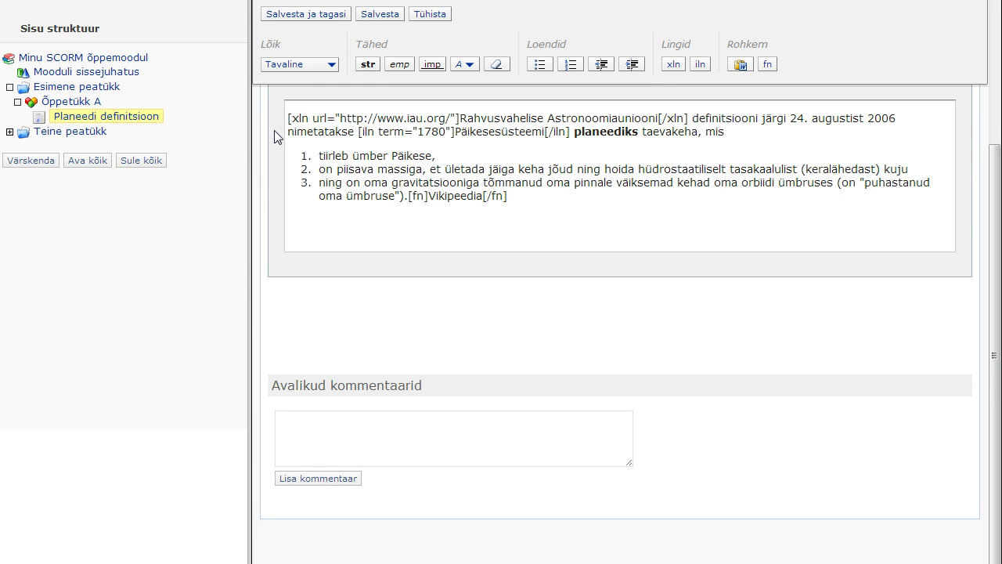
click(314, 16)
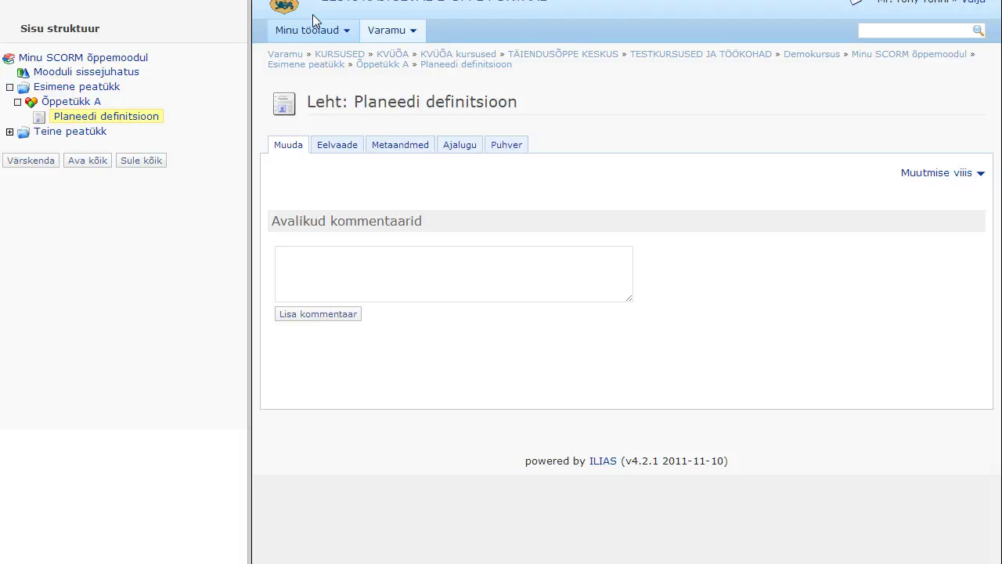
Preview the page and test the "Päikesesüsteemi" glossary link and the "Rahvusvahelise Astronoomiauniooni" web link
click(342, 149)
click(785, 283)
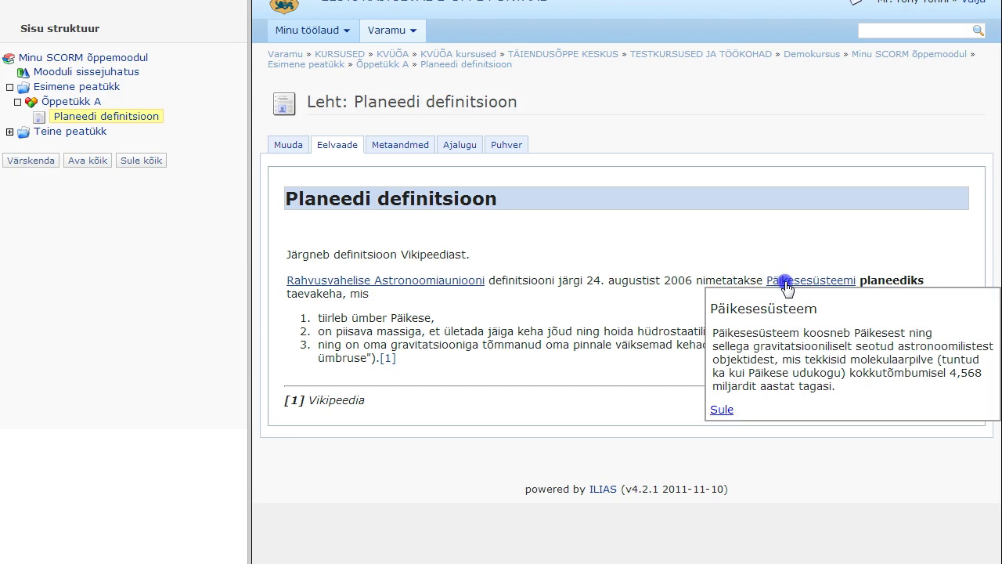
click(721, 410)
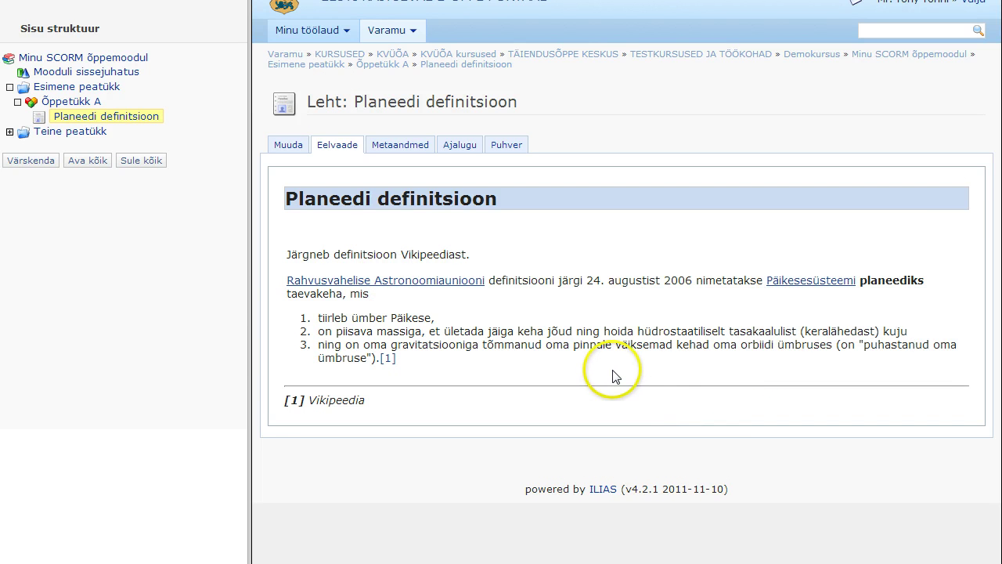
click(458, 281)
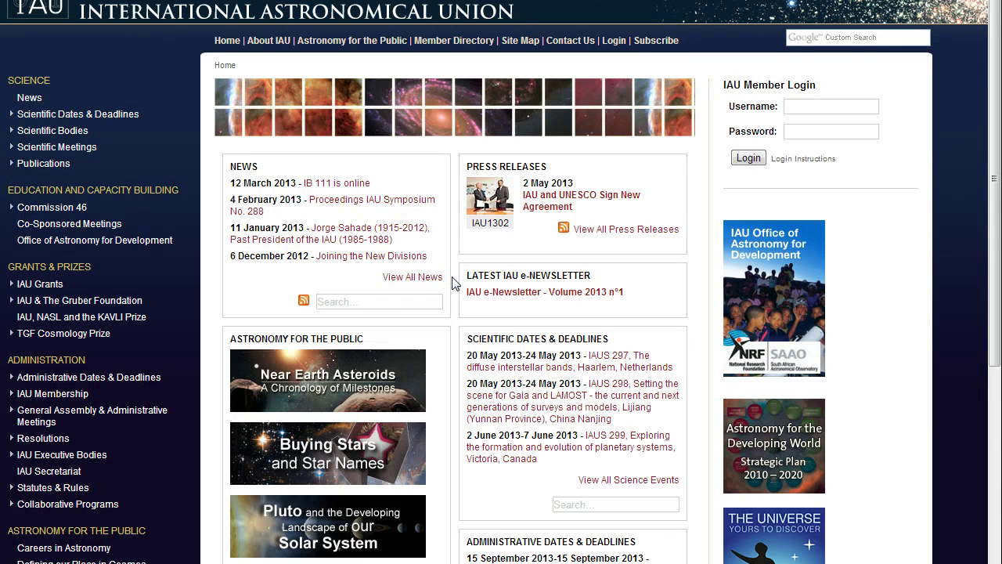